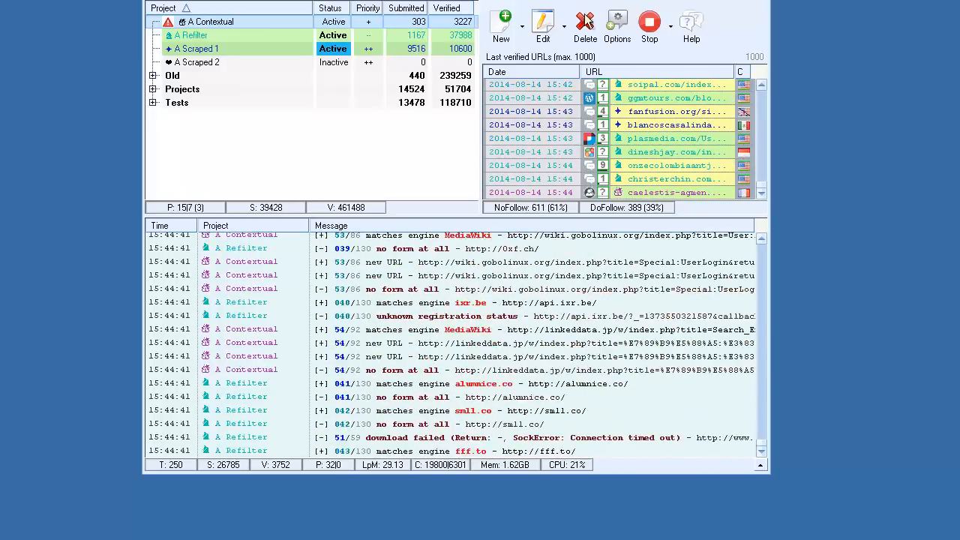
Open the global options and examine the submission settings for threads, HTML timeout and proxies.
{"action": "left_click", "coordinate": [617, 24]}
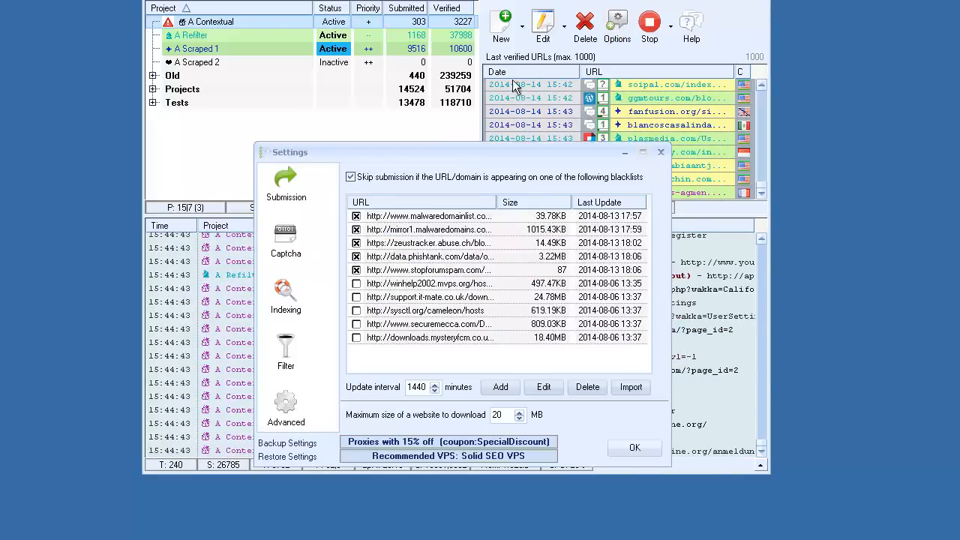
{"action": "left_click", "coordinate": [288, 186]}
{"action": "left_click_drag", "start_coordinate": [459, 155], "coordinate": [460, 88]}
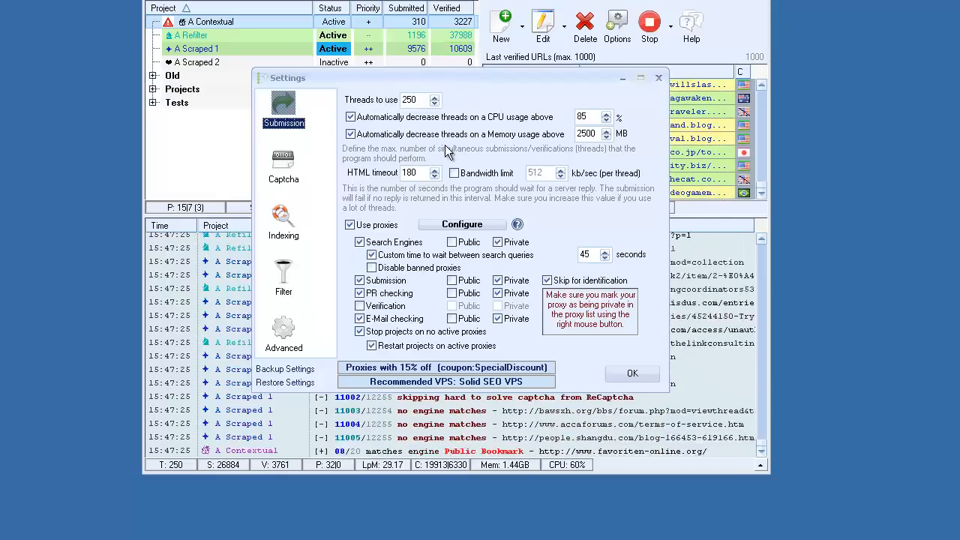
{"action": "left_click", "coordinate": [423, 172]}
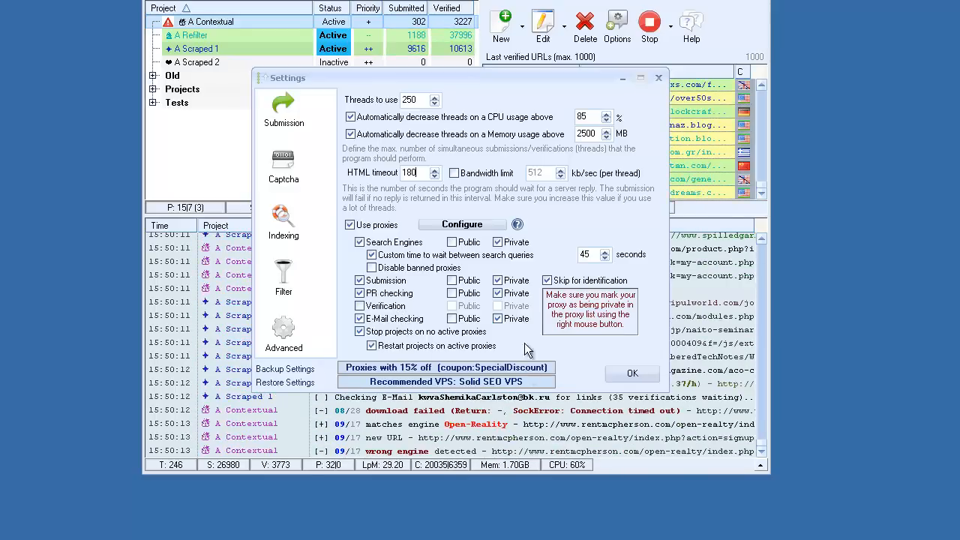
Examine the captcha settings of the Image Typerz and Death By Captcha services.
{"action": "left_click", "coordinate": [282, 160]}
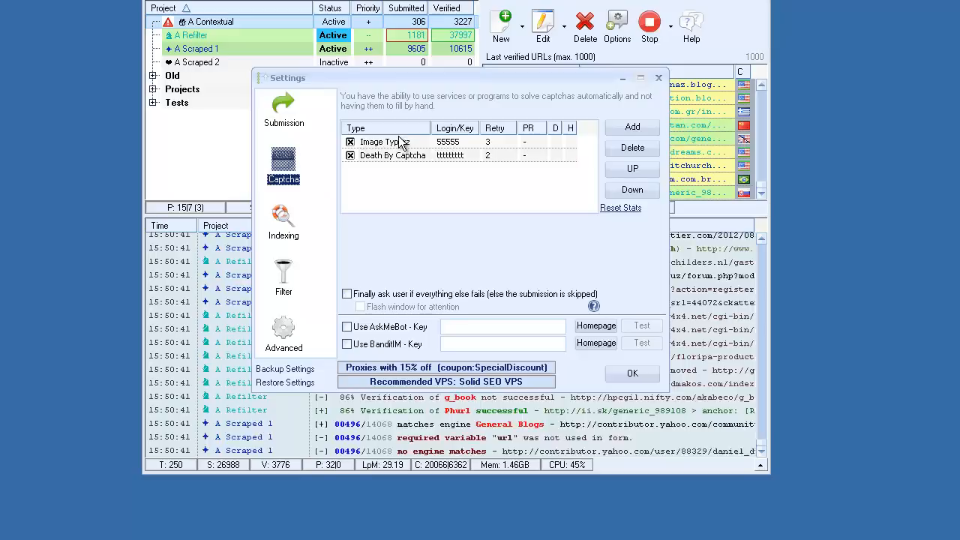
{"action": "left_click", "coordinate": [538, 142]}
{"action": "left_click", "coordinate": [528, 154]}
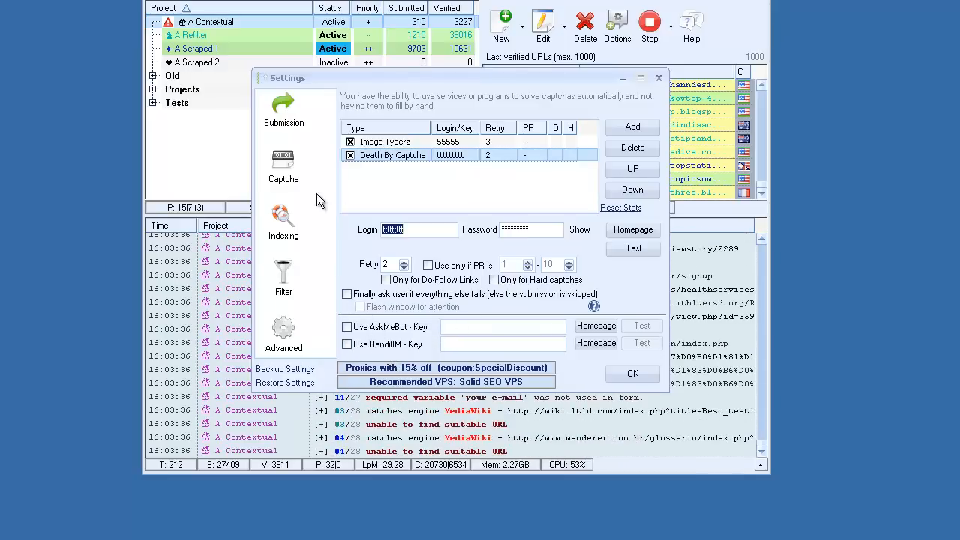
Review the Indexing, Filter and Advanced settings, and close the global options.
{"action": "left_click", "coordinate": [285, 225]}
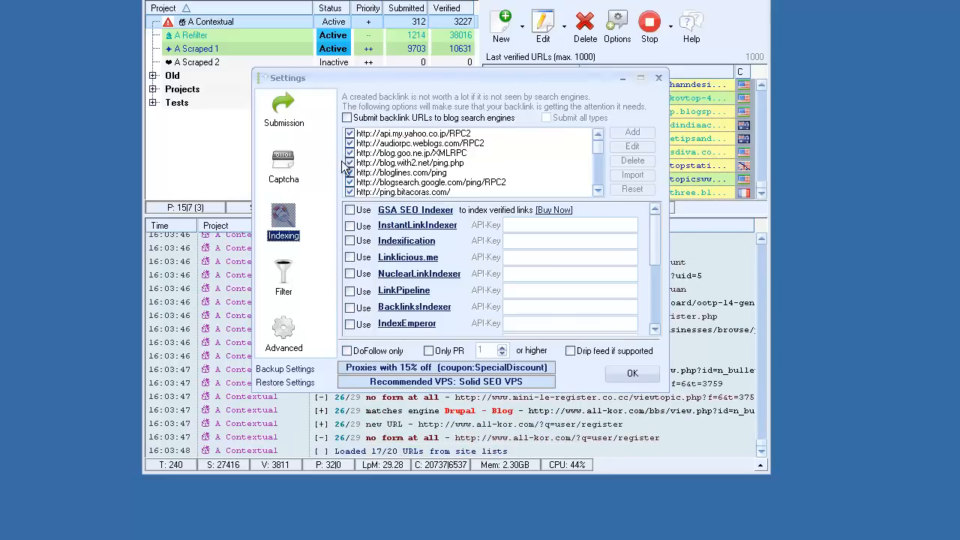
{"action": "left_click", "coordinate": [285, 272]}
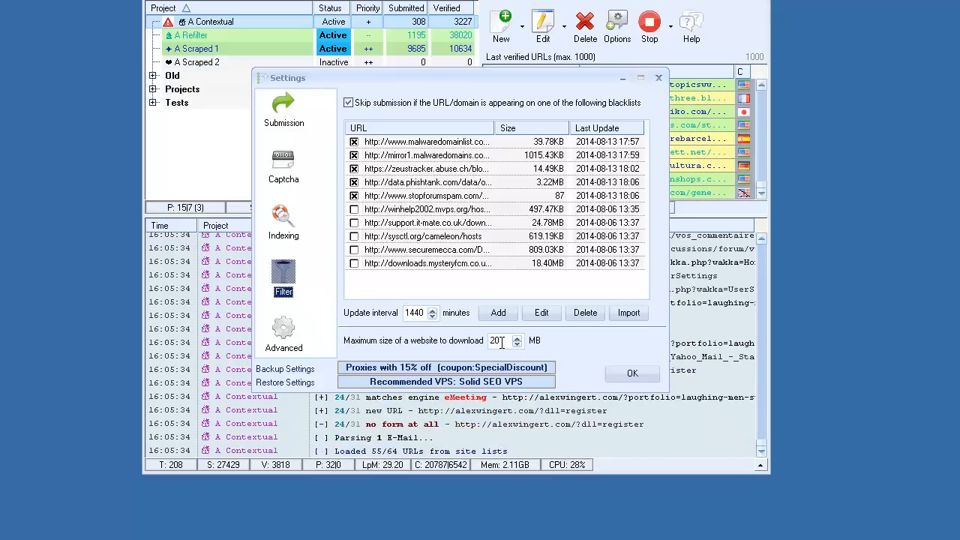
{"action": "left_click", "coordinate": [283, 342]}
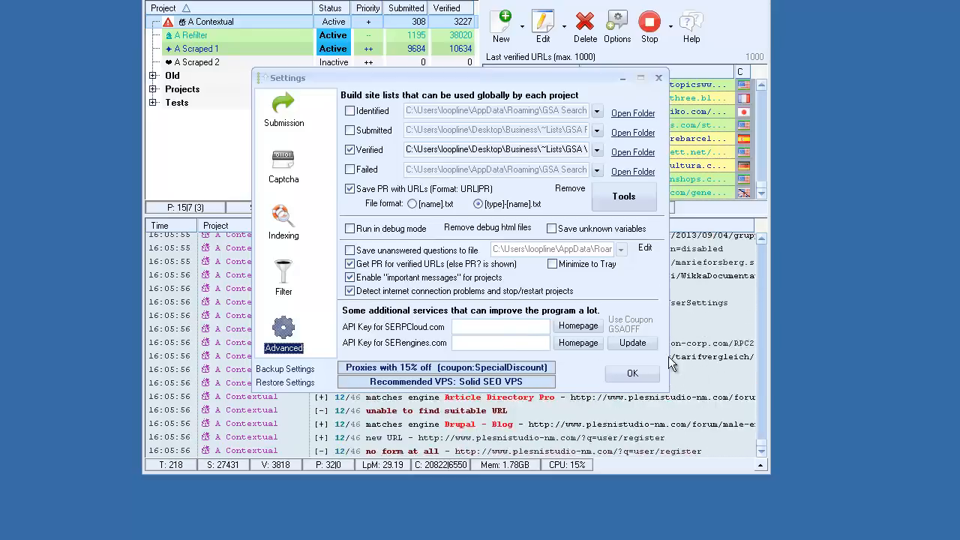
{"action": "left_click", "coordinate": [618, 375]}
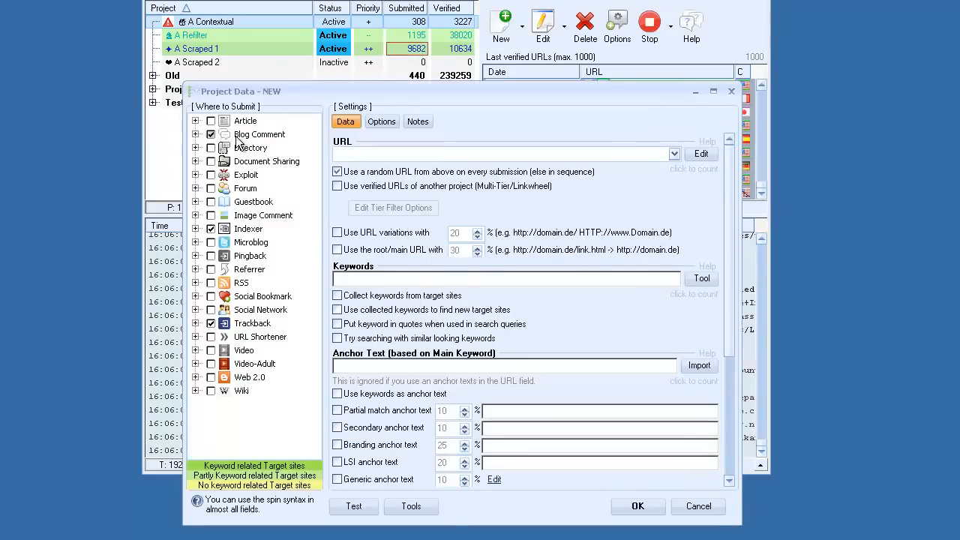
Check all platform types under Where to Submit in the new project.
{"action": "right_click", "coordinate": [237, 139]}
{"action": "left_click", "coordinate": [259, 158]}
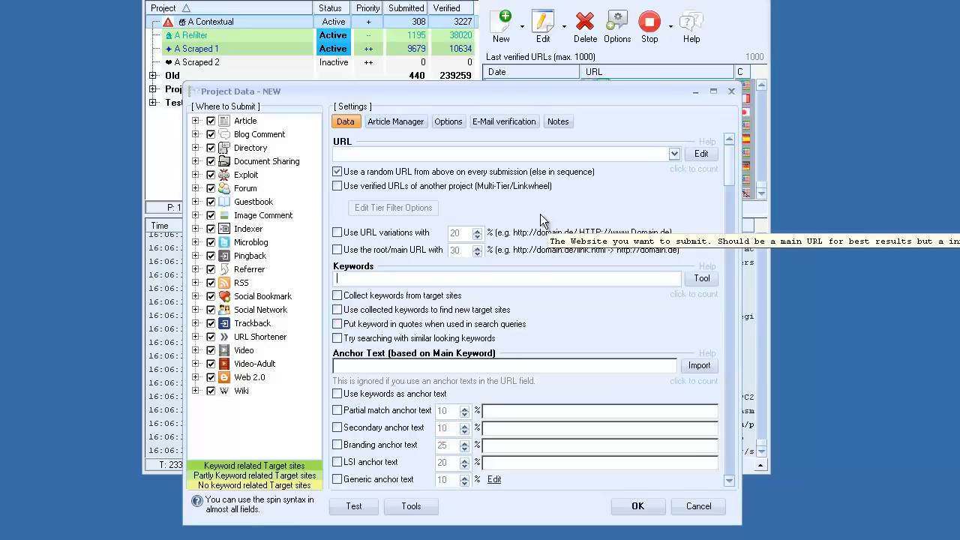
Look through the new project's data fields, from anchor texts and comments down to the Polish descriptions.
{"action": "left_click", "coordinate": [730, 455]}
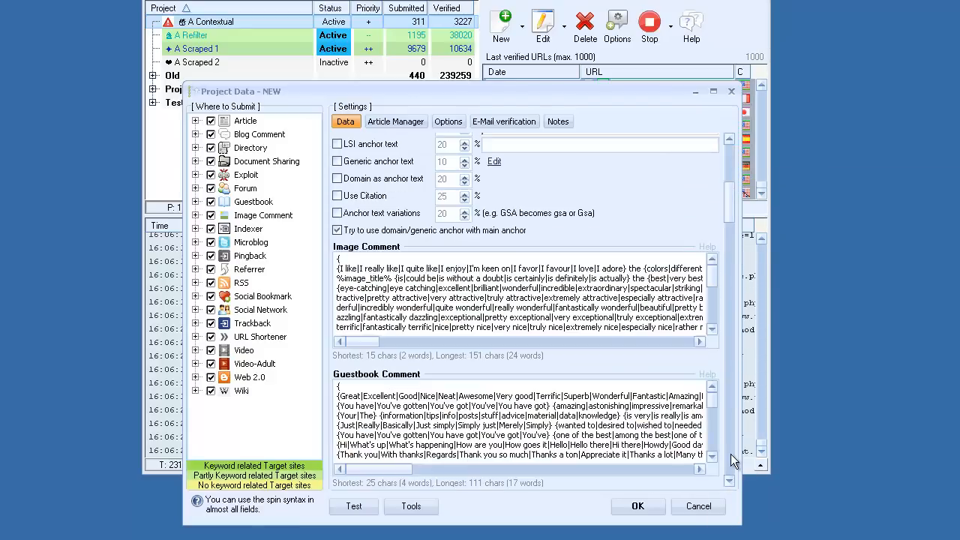
{"action": "left_click", "coordinate": [731, 454]}
{"action": "left_click", "coordinate": [730, 454]}
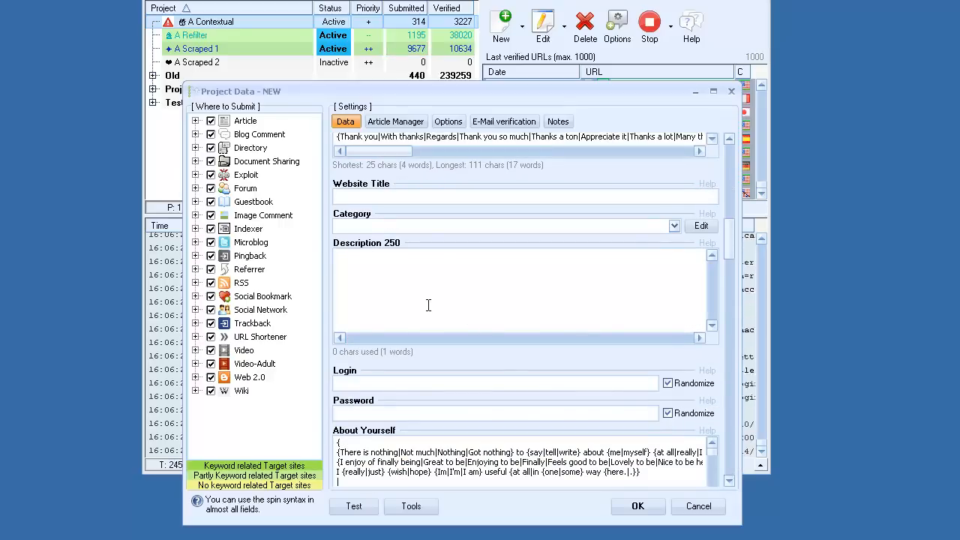
{"action": "scroll", "coordinate": [434, 301], "scroll_direction": "down", "scroll_amount": 6}
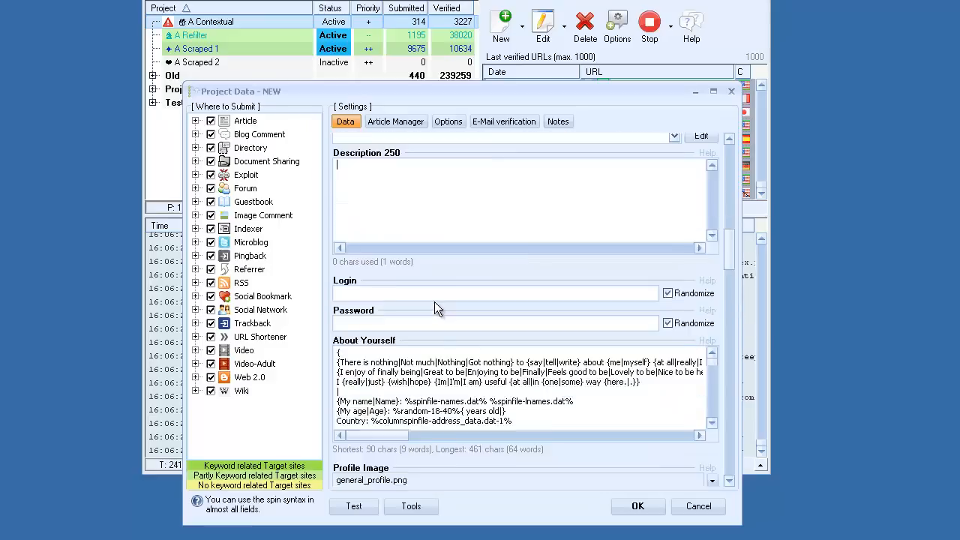
{"action": "scroll", "coordinate": [434, 298], "scroll_direction": "down", "scroll_amount": 5}
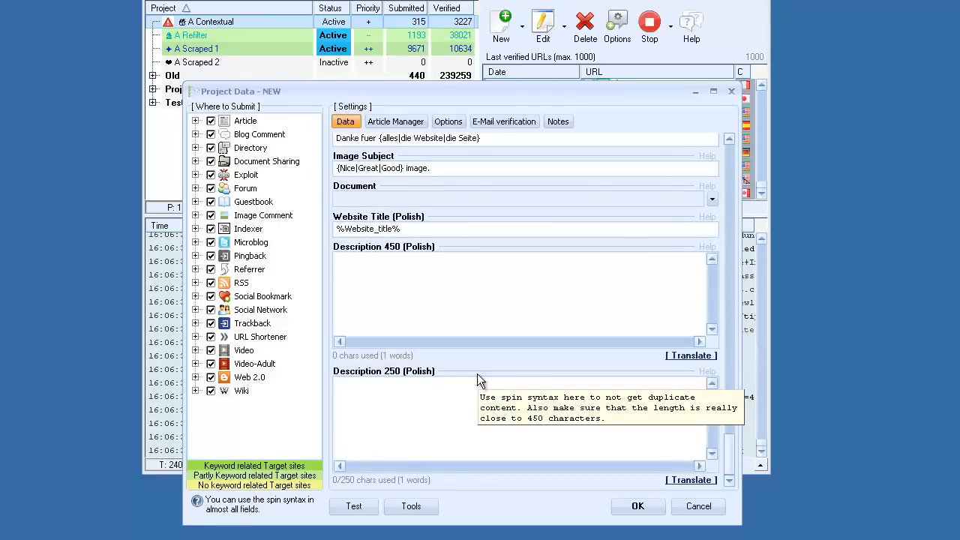
{"action": "scroll", "coordinate": [480, 367], "scroll_direction": "up", "scroll_amount": 15}
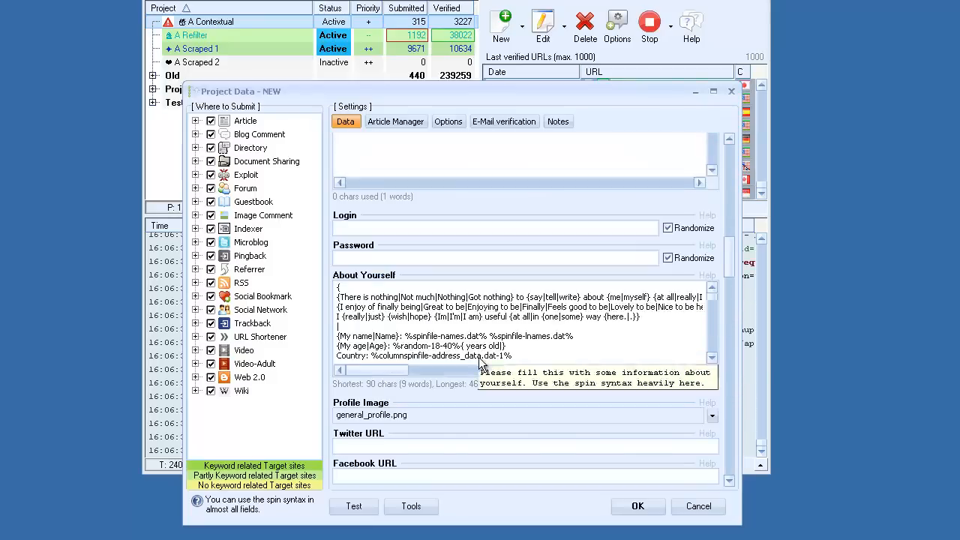
{"action": "scroll", "coordinate": [479, 360], "scroll_direction": "up", "scroll_amount": 5}
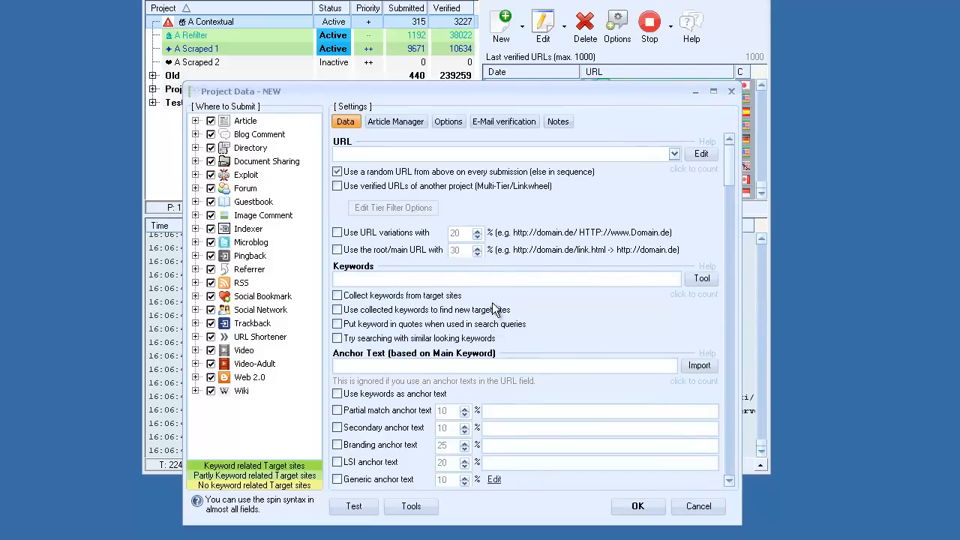
Examine the article linking choices and the scheduled posting options of the new project.
{"action": "left_click", "coordinate": [396, 122]}
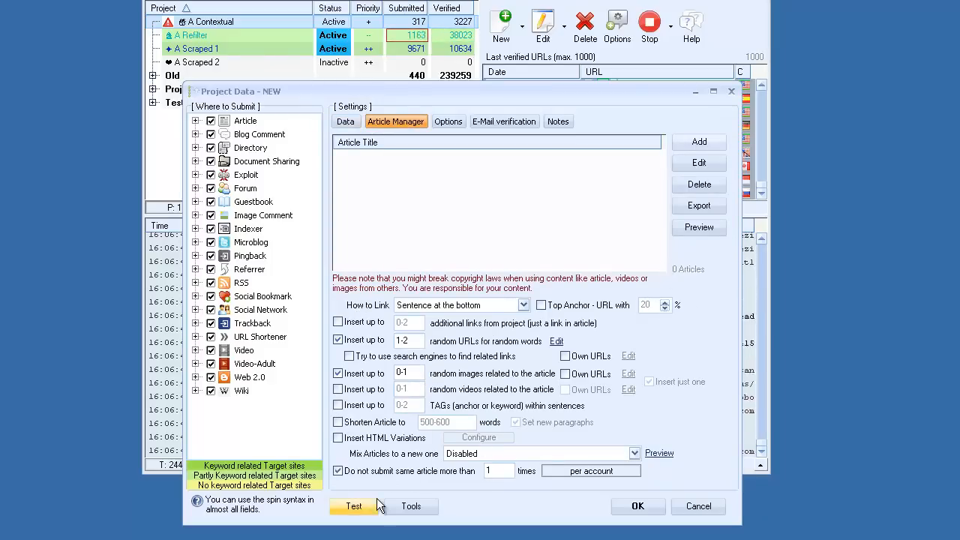
{"action": "left_click", "coordinate": [467, 306]}
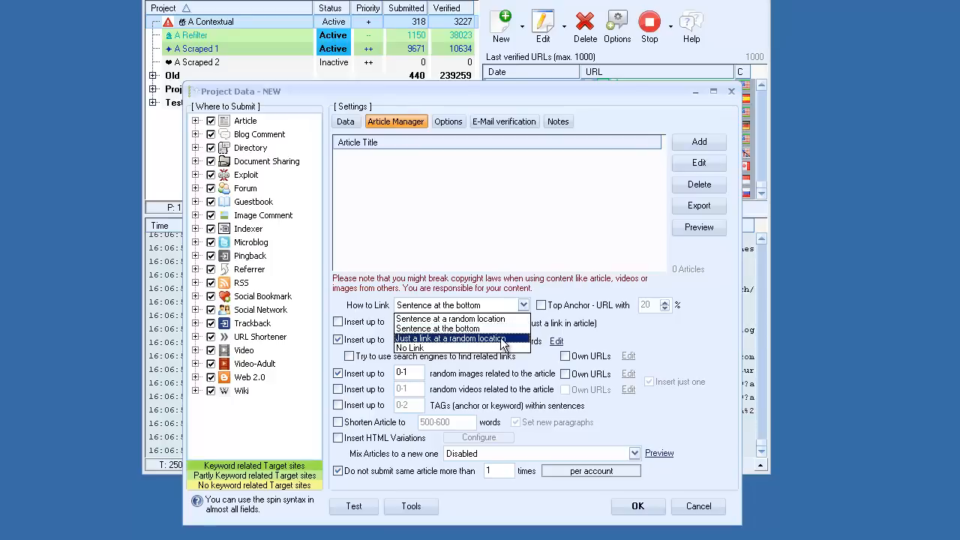
{"action": "left_click", "coordinate": [327, 301]}
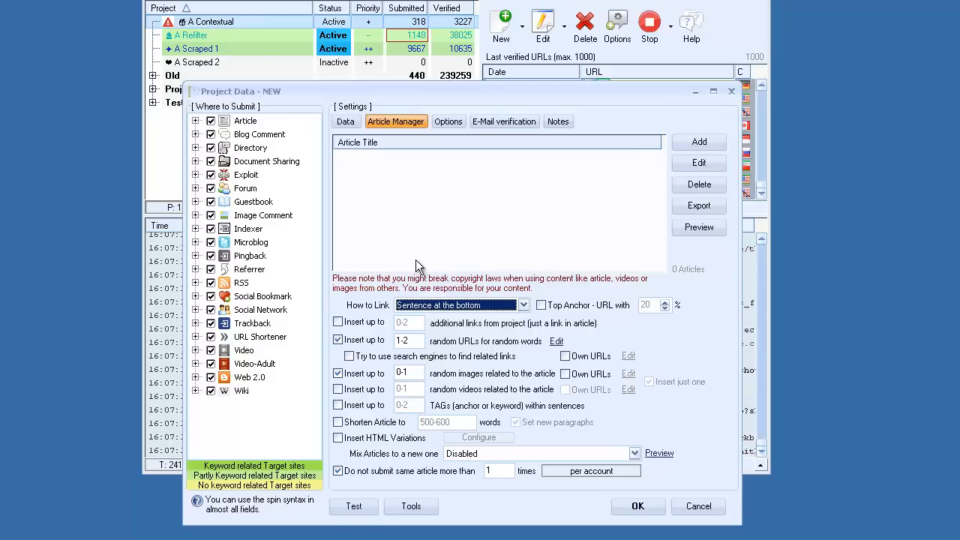
{"action": "left_click", "coordinate": [450, 122]}
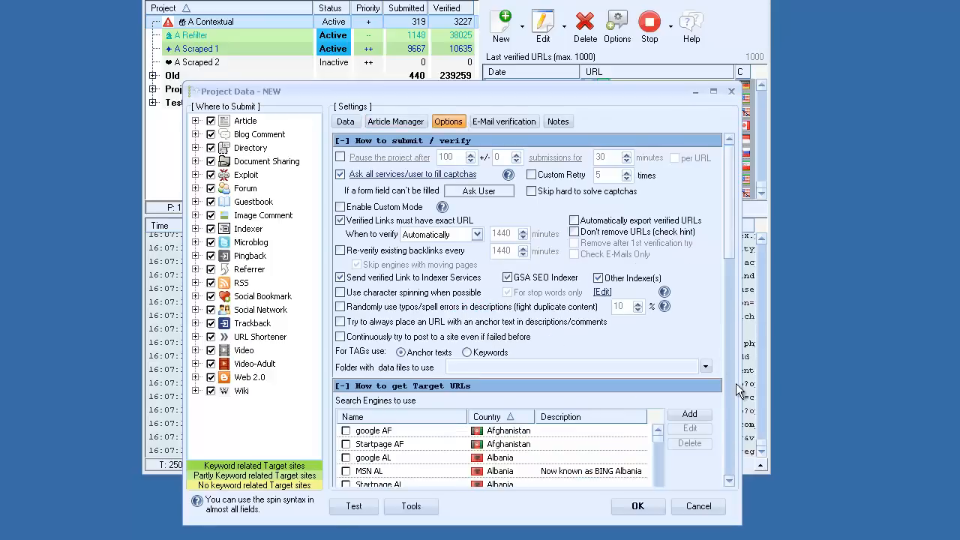
{"action": "left_click", "coordinate": [732, 384]}
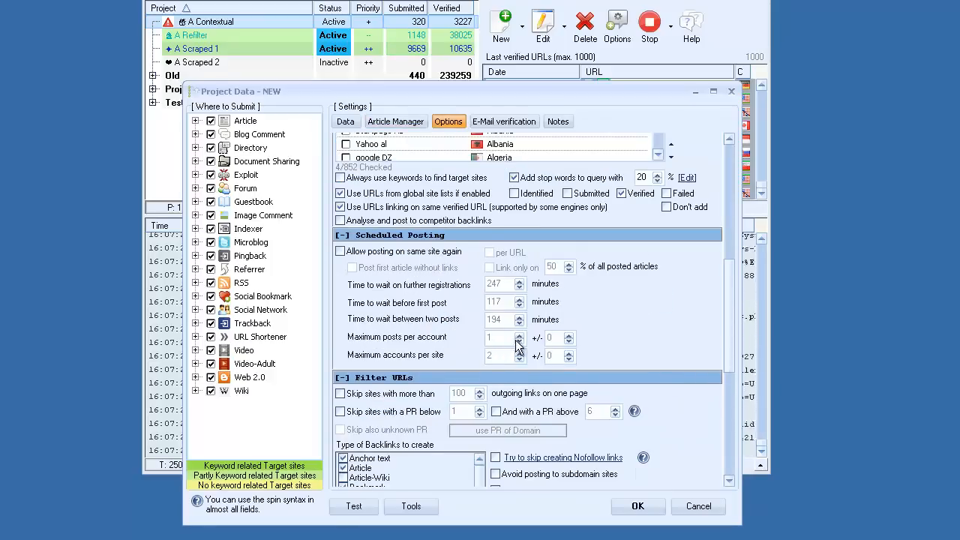
{"action": "left_click", "coordinate": [394, 122]}
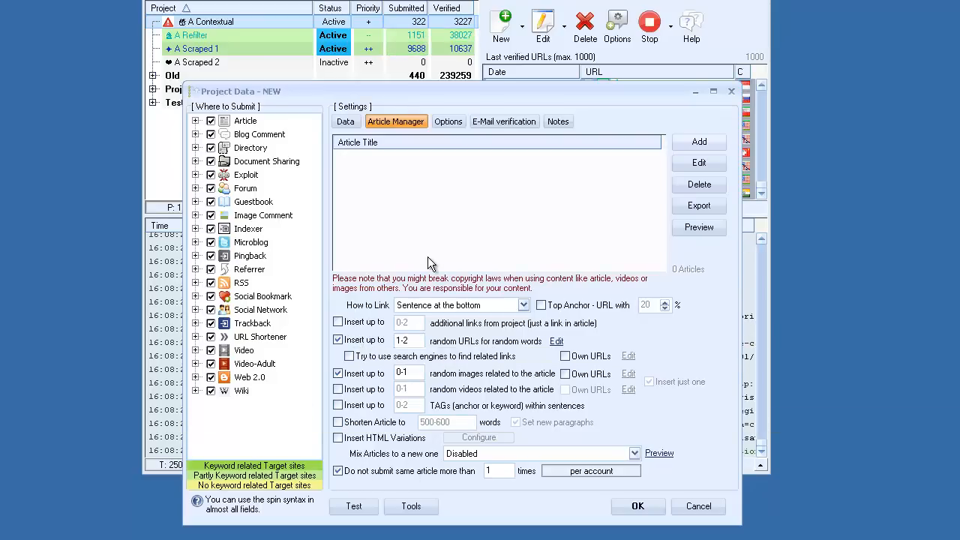
Set unfillable form fields to Choose Random and captcha solving to Ask all services to fill captchas.
{"action": "left_click", "coordinate": [447, 124]}
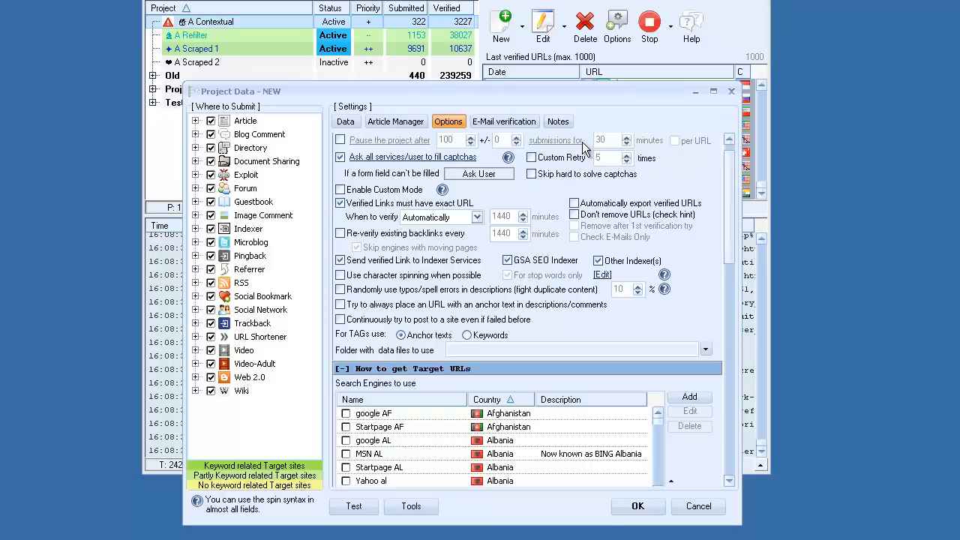
{"action": "left_click", "coordinate": [474, 175]}
{"action": "left_click", "coordinate": [453, 159]}
{"action": "left_click", "coordinate": [454, 159]}
{"action": "left_click", "coordinate": [454, 159]}
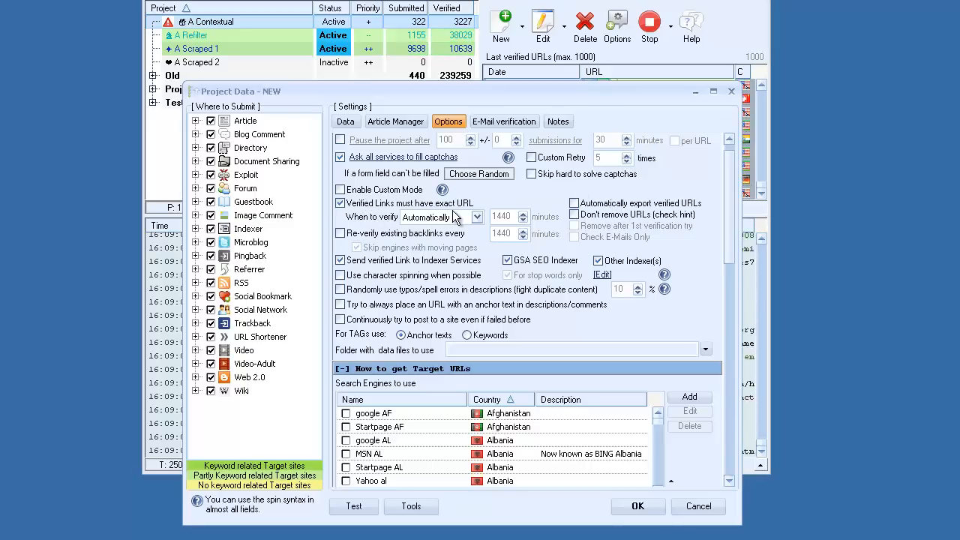
Disable sending verified links to indexer services, and enable always placing a URL with anchor text and continuously posting to previously failed sites.
{"action": "left_click", "coordinate": [356, 263]}
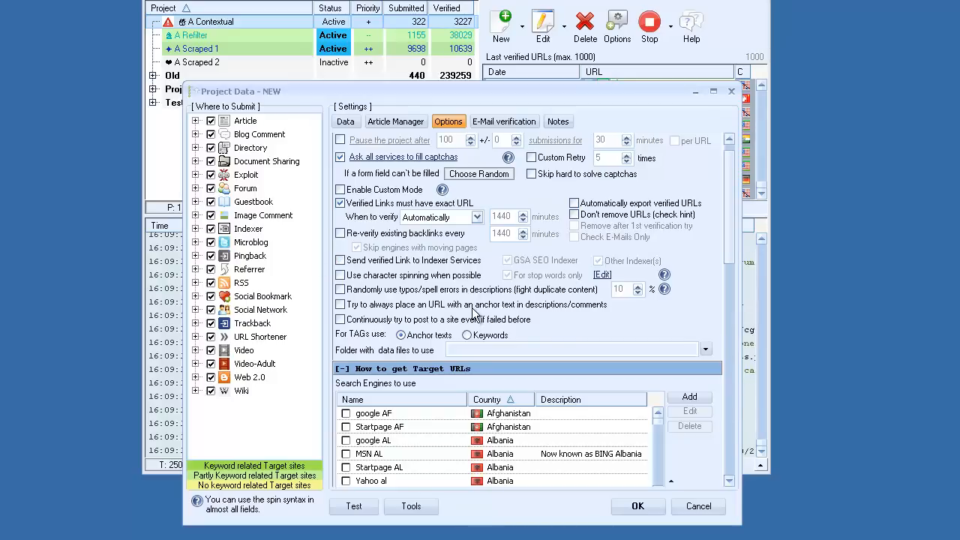
{"action": "left_click", "coordinate": [343, 305]}
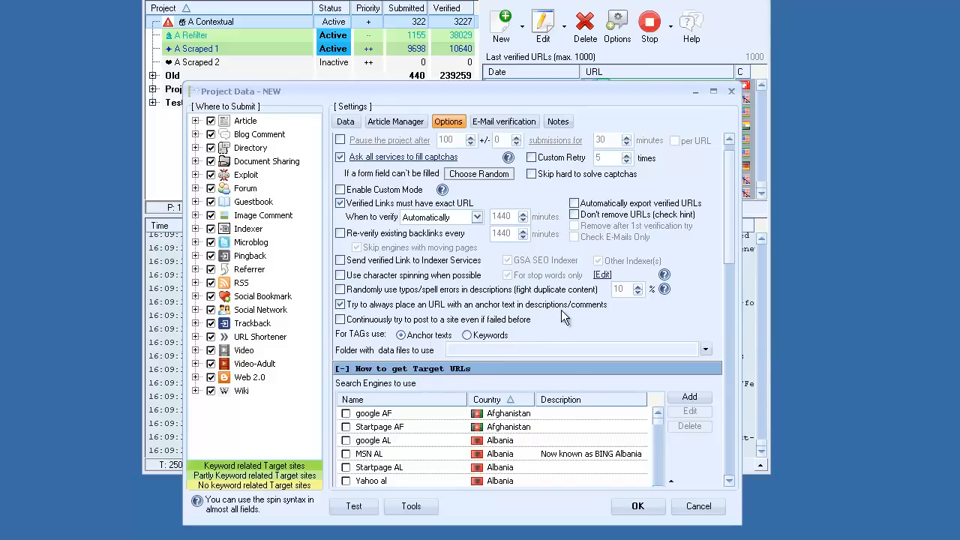
{"action": "left_click", "coordinate": [346, 320]}
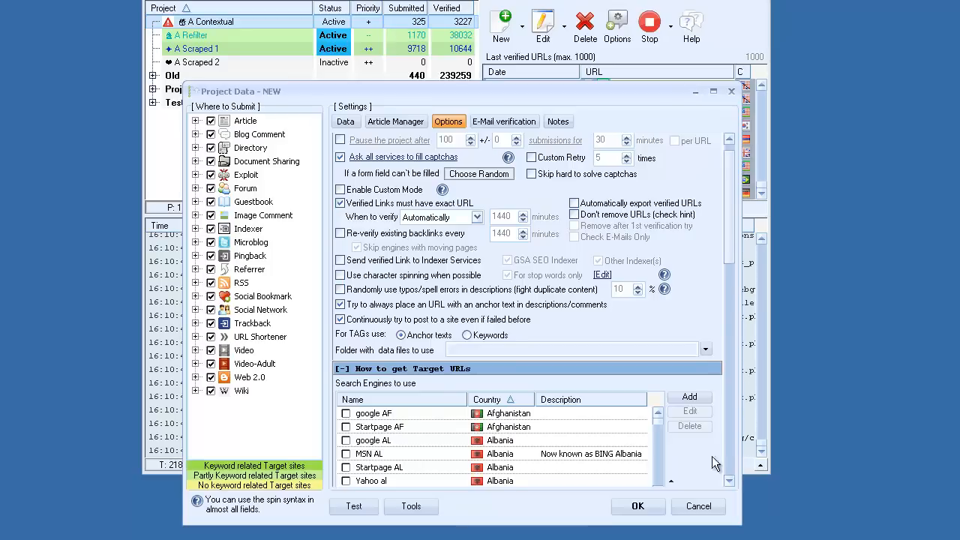
Uncheck all search engines and disable the use of URLs linking on the same verified URL.
{"action": "scroll", "coordinate": [726, 478], "scroll_direction": "down", "scroll_amount": 5}
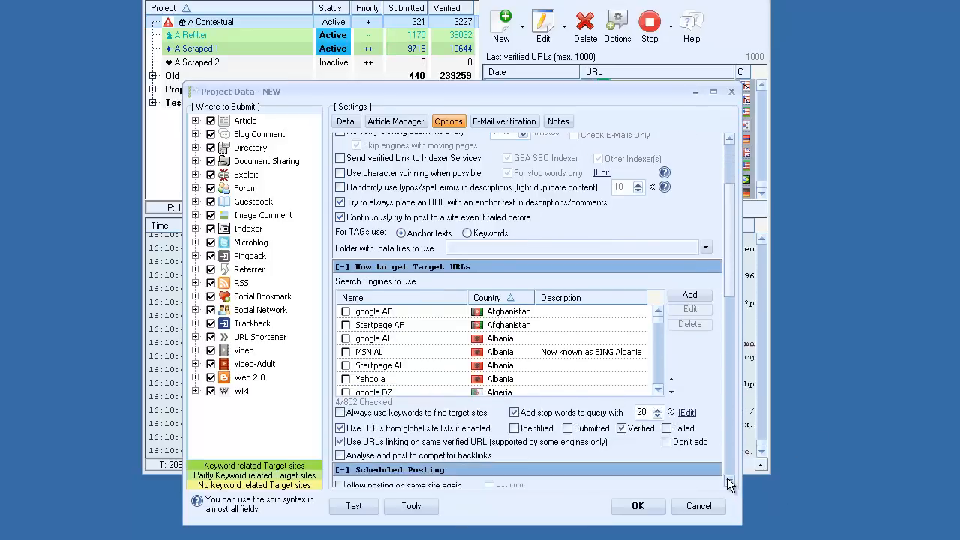
{"action": "right_click", "coordinate": [444, 307]}
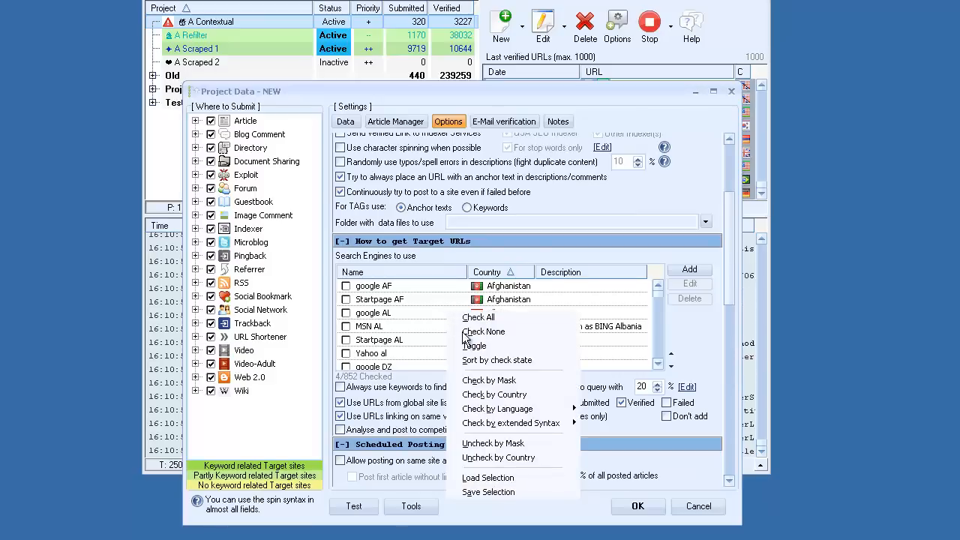
{"action": "left_click", "coordinate": [472, 332]}
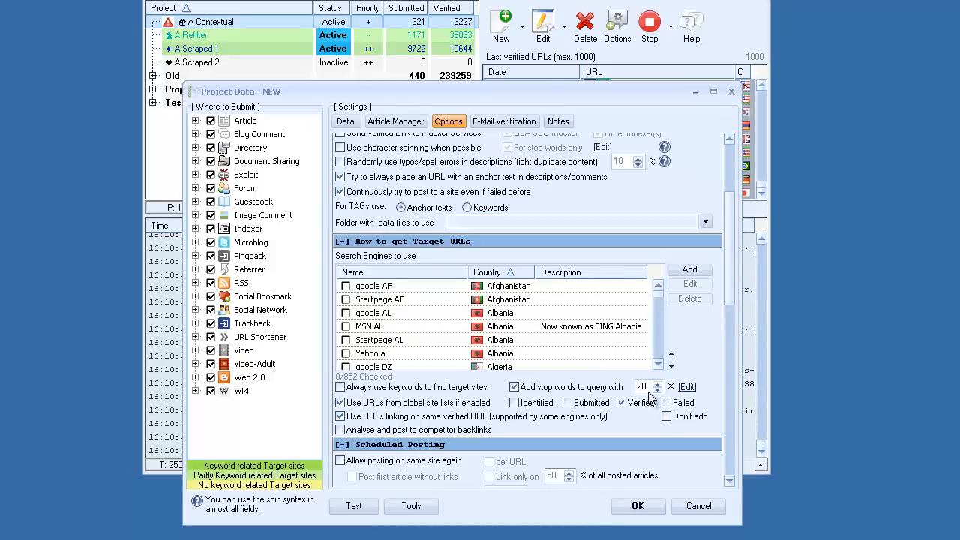
{"action": "left_click", "coordinate": [727, 480]}
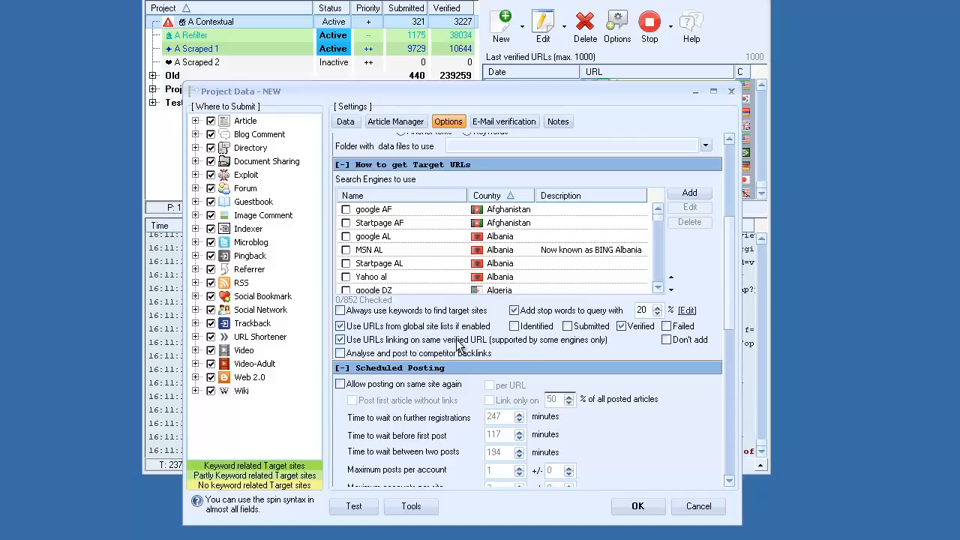
{"action": "left_click", "coordinate": [369, 344]}
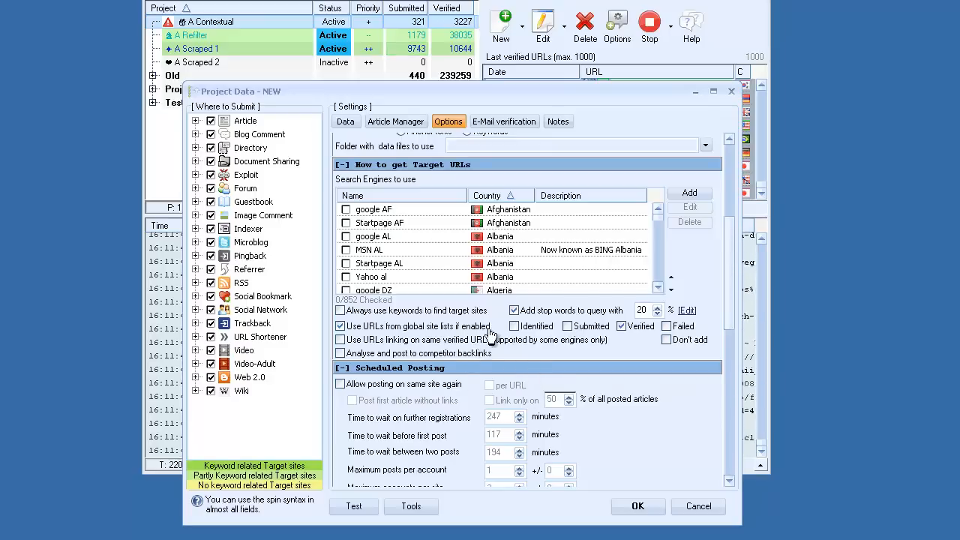
Enable Allow posting on same site again in the scheduled posting options and look over the article manager settings.
{"action": "scroll", "coordinate": [728, 481], "scroll_direction": "down", "scroll_amount": 3}
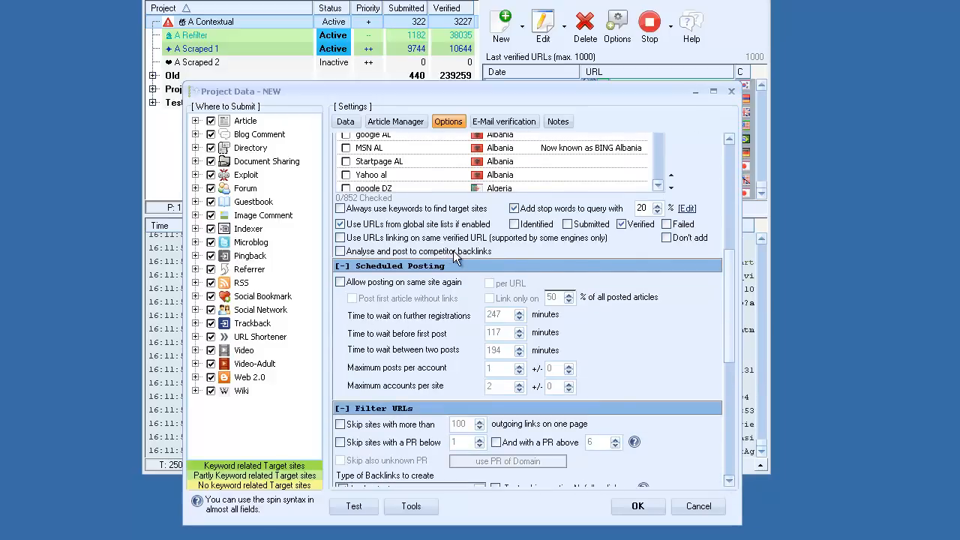
{"action": "left_click", "coordinate": [340, 282]}
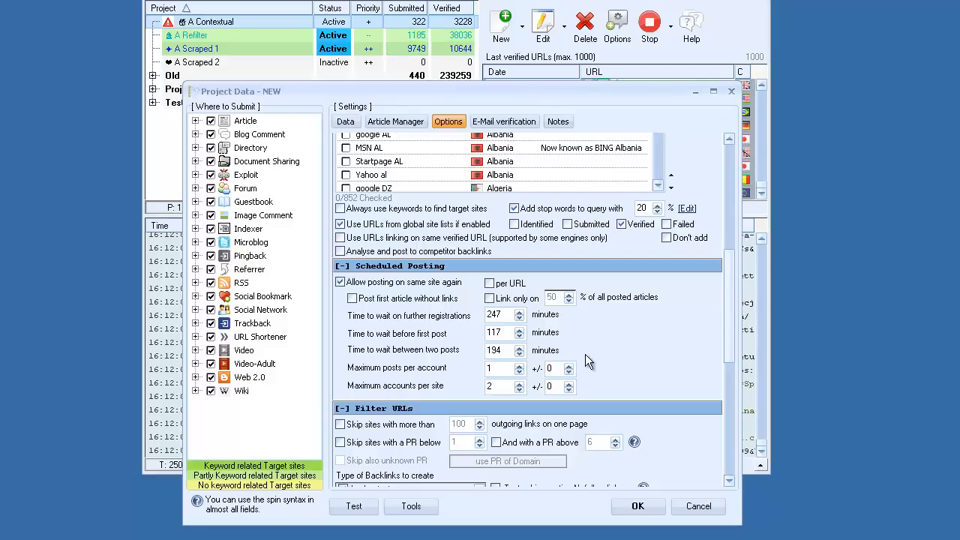
{"action": "double_click", "coordinate": [491, 368]}
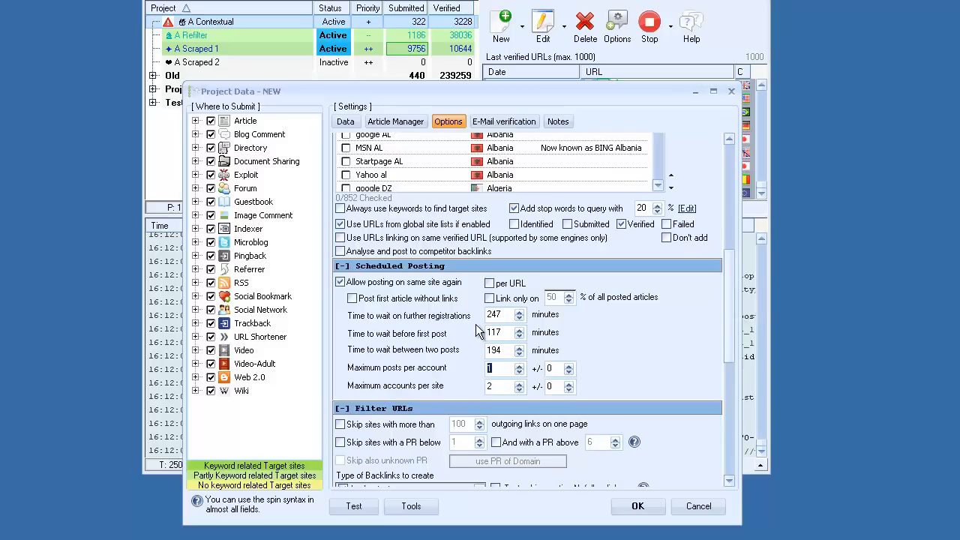
{"action": "left_click", "coordinate": [412, 120]}
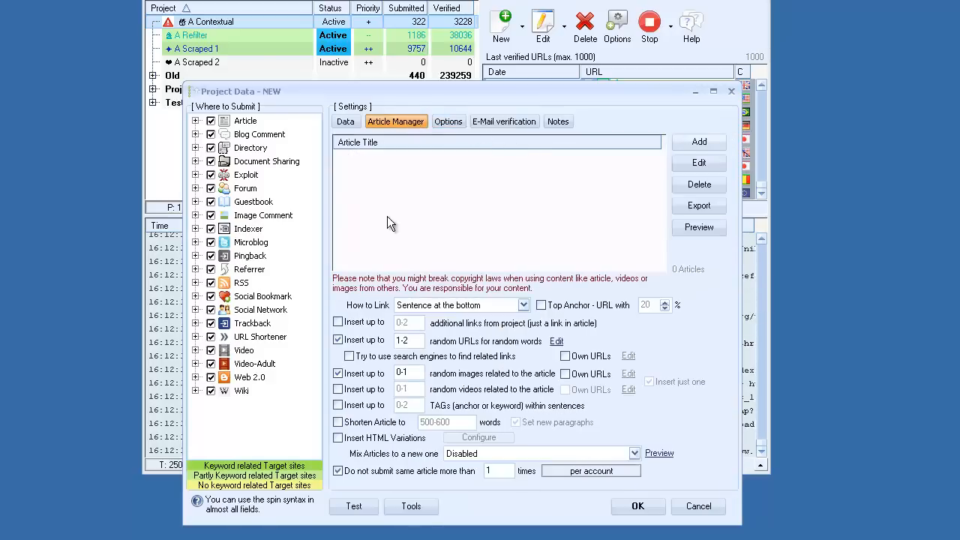
{"action": "left_click", "coordinate": [449, 123]}
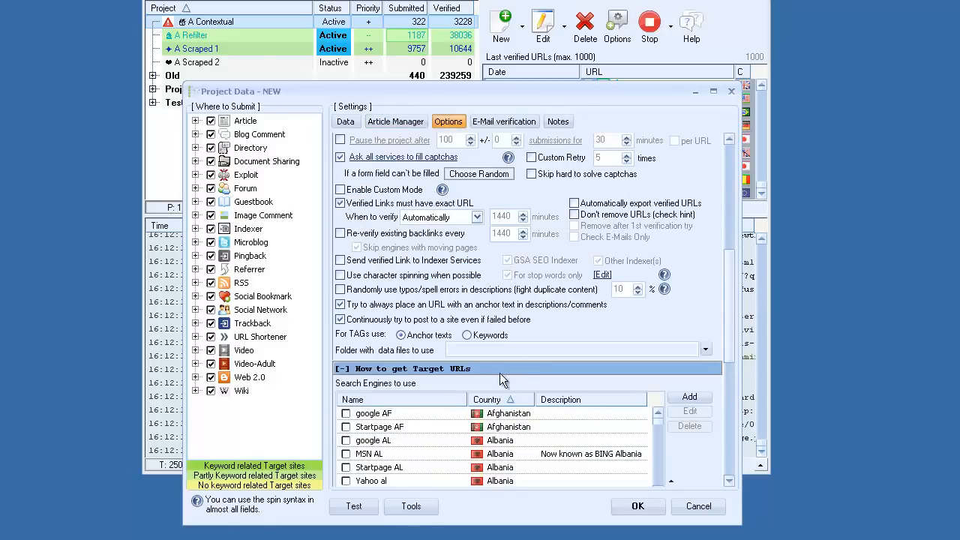
{"action": "left_click", "coordinate": [731, 377]}
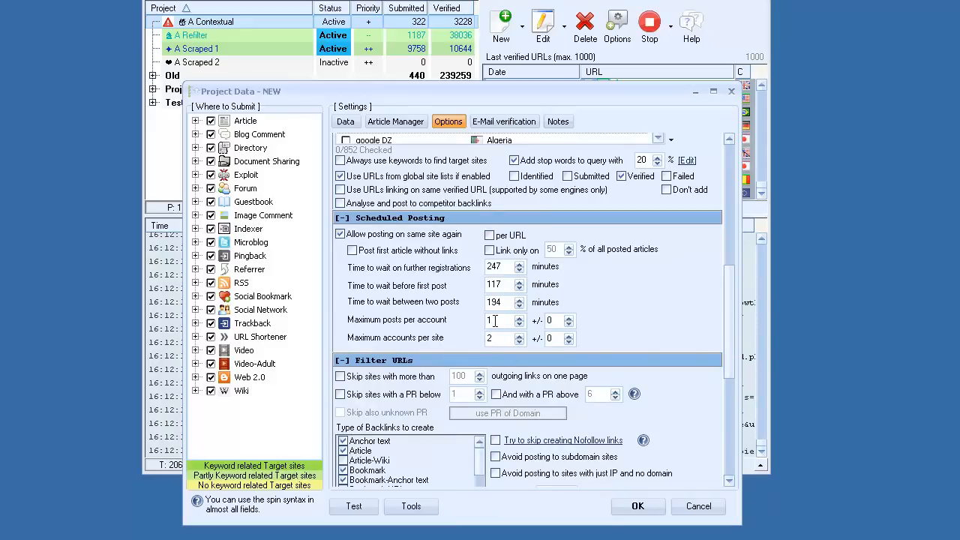
Enable Article-Wiki among the types of backlinks to create in the URL filters.
{"action": "left_click", "coordinate": [727, 480]}
{"action": "scroll", "coordinate": [727, 479], "scroll_direction": "down", "scroll_amount": 8}
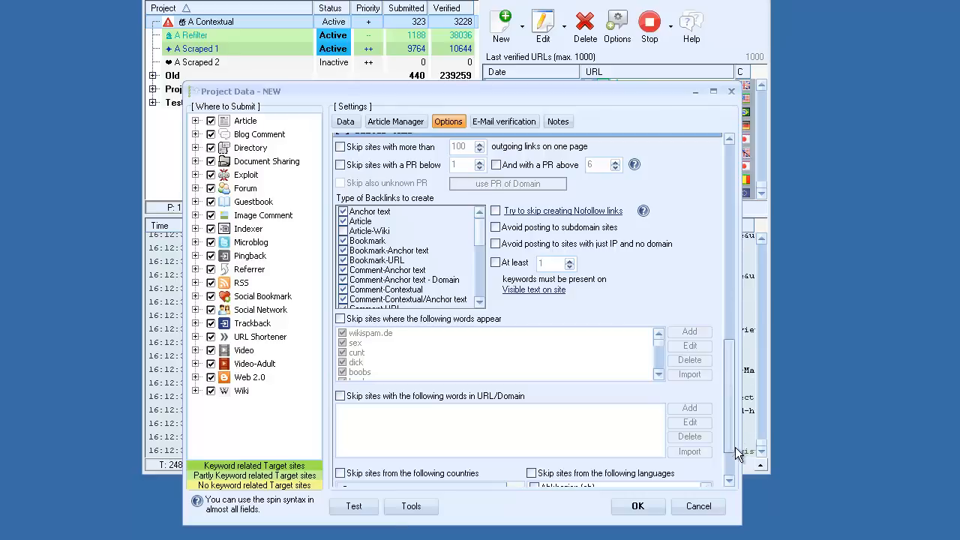
{"action": "scroll", "coordinate": [731, 435], "scroll_direction": "down", "scroll_amount": 3}
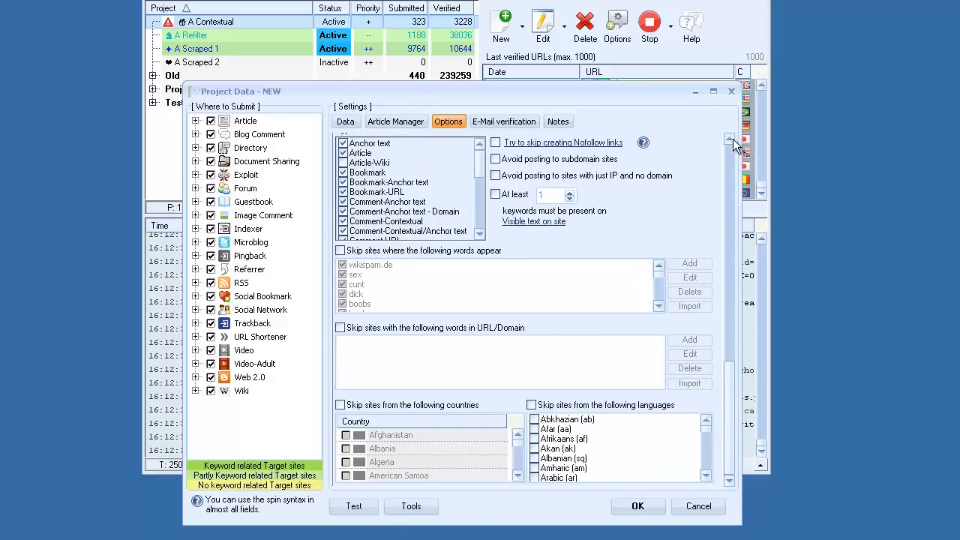
{"action": "scroll", "coordinate": [739, 146], "scroll_direction": "up", "scroll_amount": 1}
{"action": "left_click", "coordinate": [343, 188]}
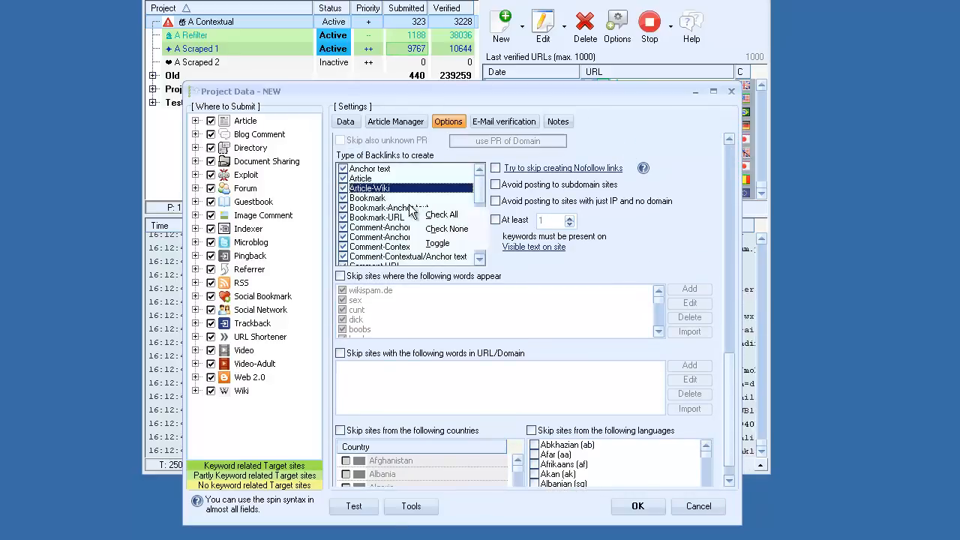
Examine the remaining entries in the list of backlink types to create.
{"action": "left_click", "coordinate": [479, 259]}
{"action": "left_click", "coordinate": [478, 260]}
{"action": "left_click", "coordinate": [480, 258]}
{"action": "left_click", "coordinate": [480, 258]}
{"action": "left_click", "coordinate": [480, 257]}
{"action": "left_click", "coordinate": [480, 256]}
{"action": "left_click", "coordinate": [482, 256]}
{"action": "left_click", "coordinate": [481, 256]}
{"action": "left_click", "coordinate": [481, 255]}
{"action": "left_click", "coordinate": [482, 255]}
{"action": "left_click", "coordinate": [481, 256]}
{"action": "left_click", "coordinate": [482, 256]}
{"action": "left_click", "coordinate": [481, 256]}
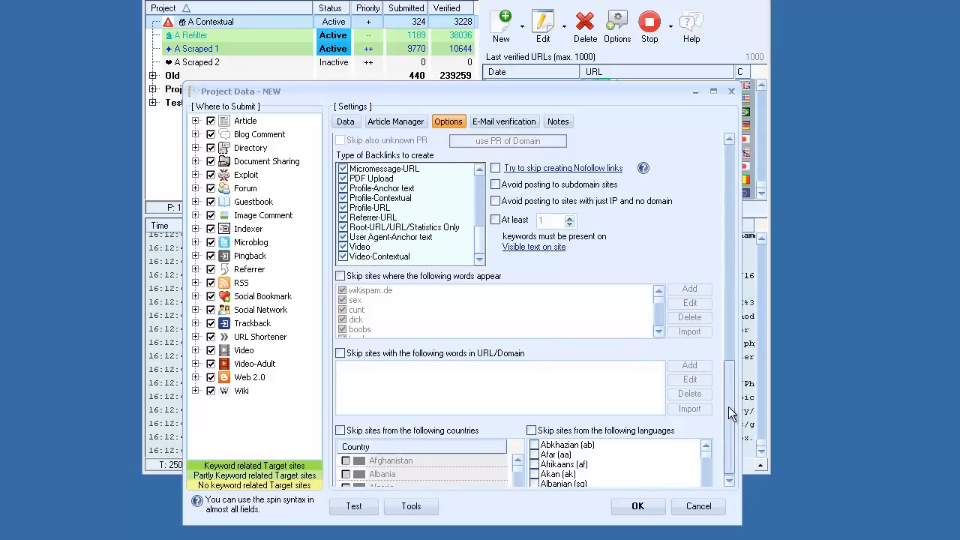
Examine the project's URL filters for outgoing links, PR, unwanted words, countries and languages.
{"action": "scroll", "coordinate": [726, 365], "scroll_direction": "down", "scroll_amount": 1}
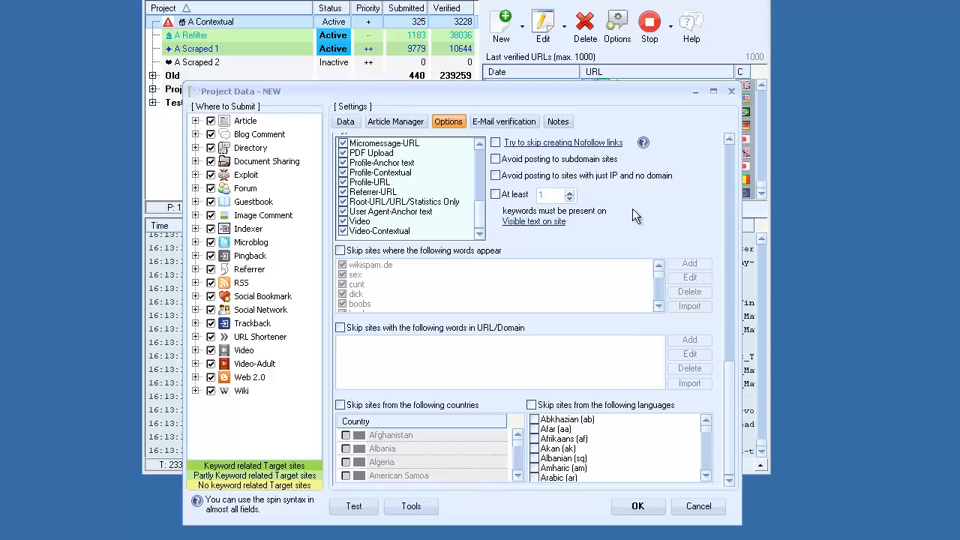
{"action": "left_click", "coordinate": [730, 140]}
{"action": "left_click", "coordinate": [731, 140]}
{"action": "left_click", "coordinate": [731, 140]}
{"action": "left_click", "coordinate": [731, 141]}
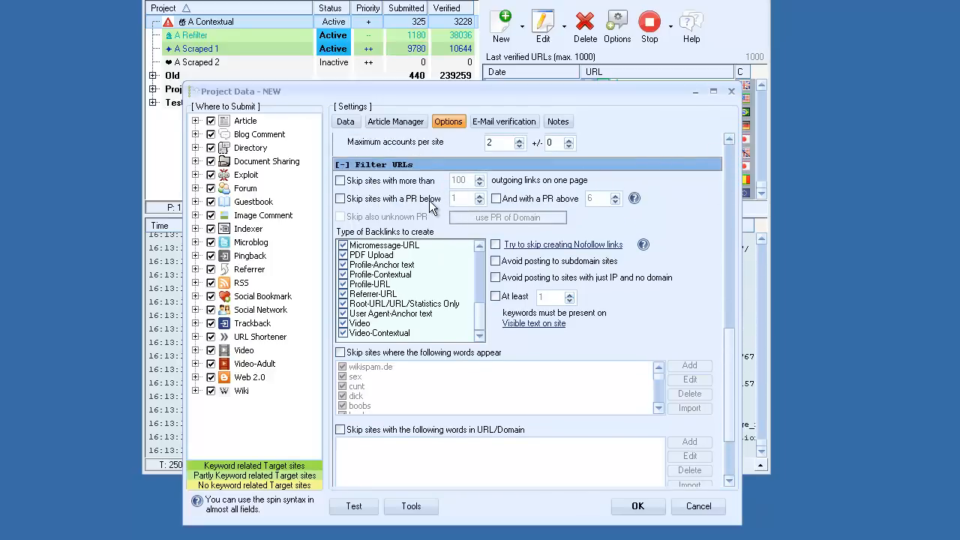
{"action": "left_click", "coordinate": [734, 478]}
{"action": "left_click", "coordinate": [735, 478]}
{"action": "left_click", "coordinate": [734, 479]}
{"action": "left_click", "coordinate": [734, 478]}
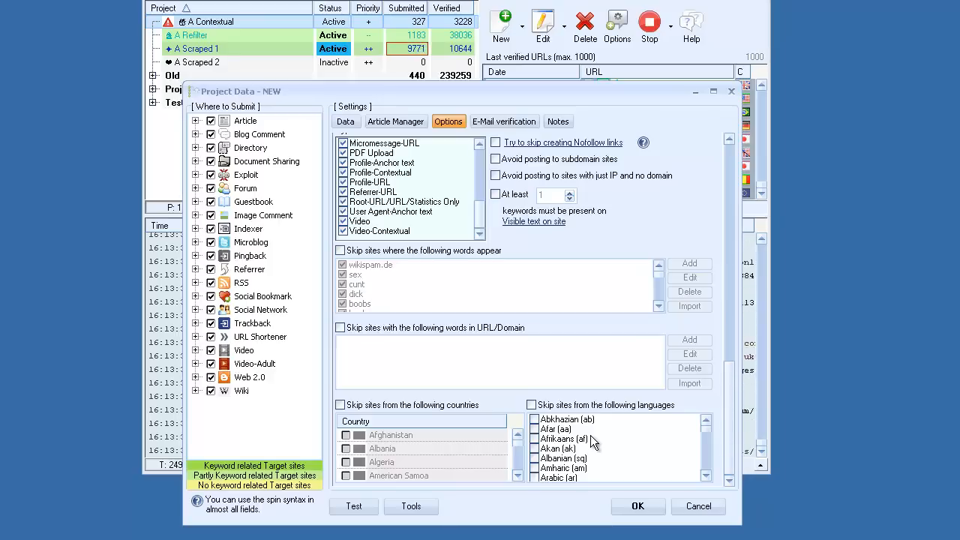
Review the new project's target URL and scheduled posting options again.
{"action": "left_click", "coordinate": [525, 126]}
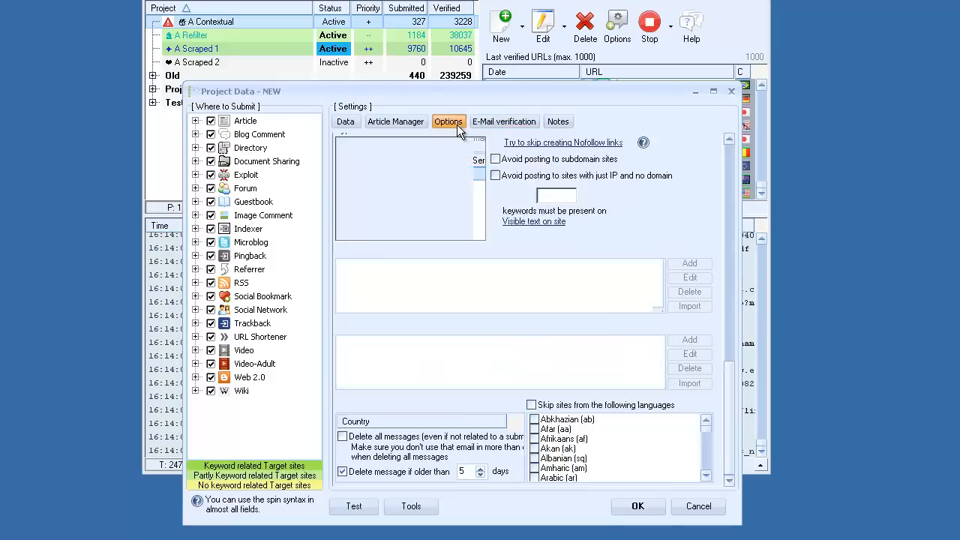
{"action": "left_click", "coordinate": [456, 125]}
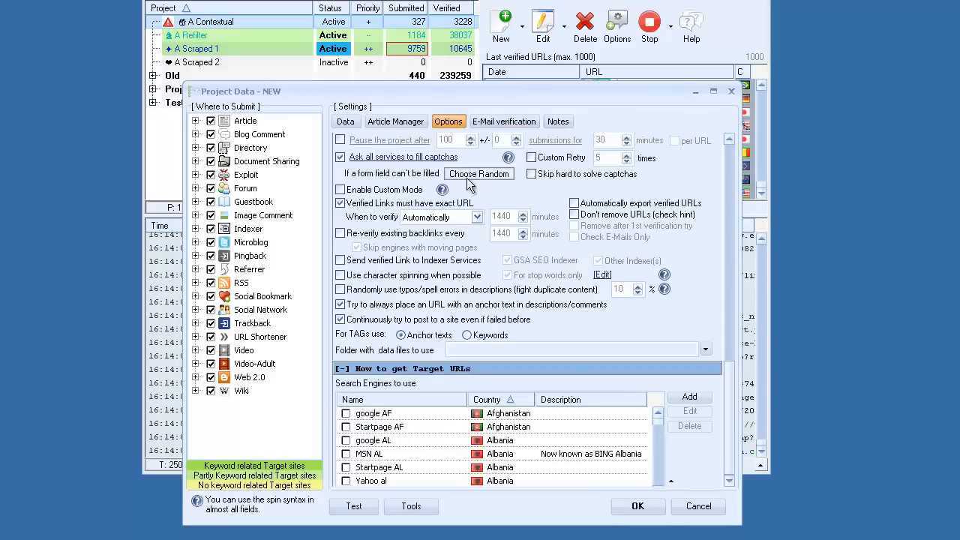
{"action": "left_click", "coordinate": [728, 447]}
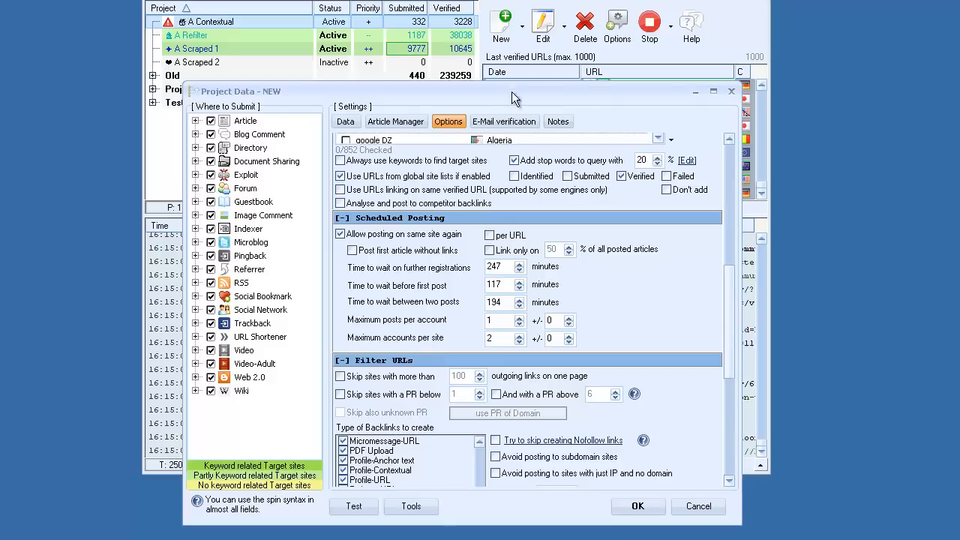
Examine the e-mail verification settings and the available ways to add e-mail accounts to the project.
{"action": "left_click", "coordinate": [487, 121]}
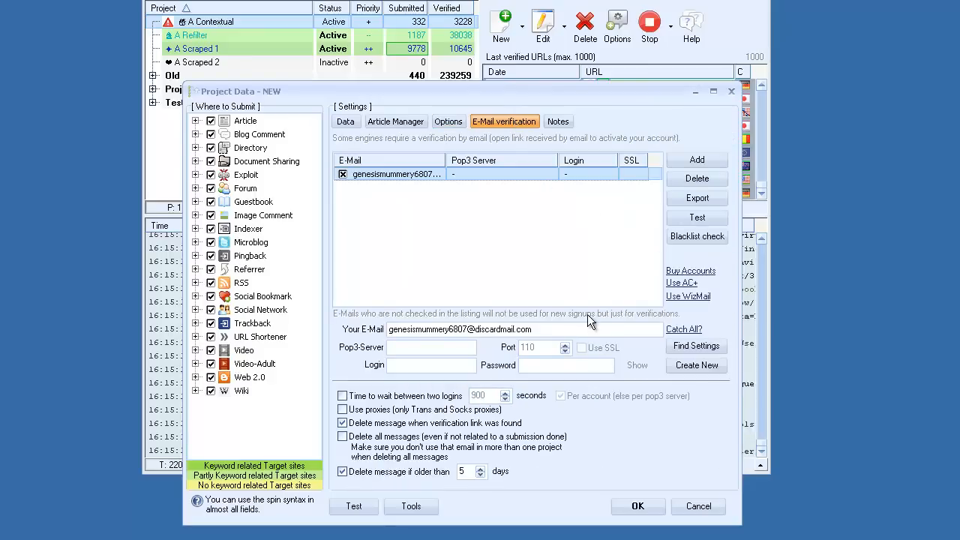
{"action": "left_click", "coordinate": [457, 126]}
{"action": "left_click", "coordinate": [512, 125]}
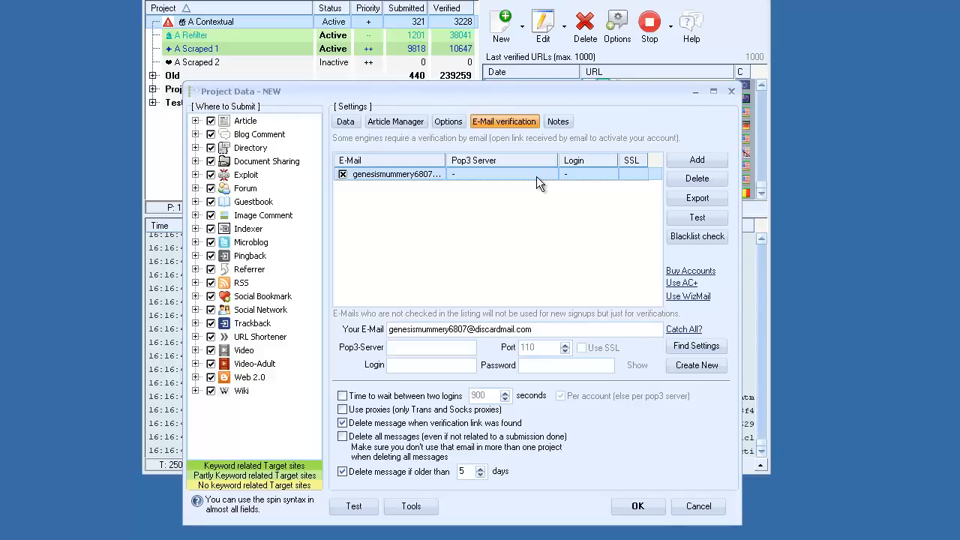
{"action": "left_click", "coordinate": [697, 160]}
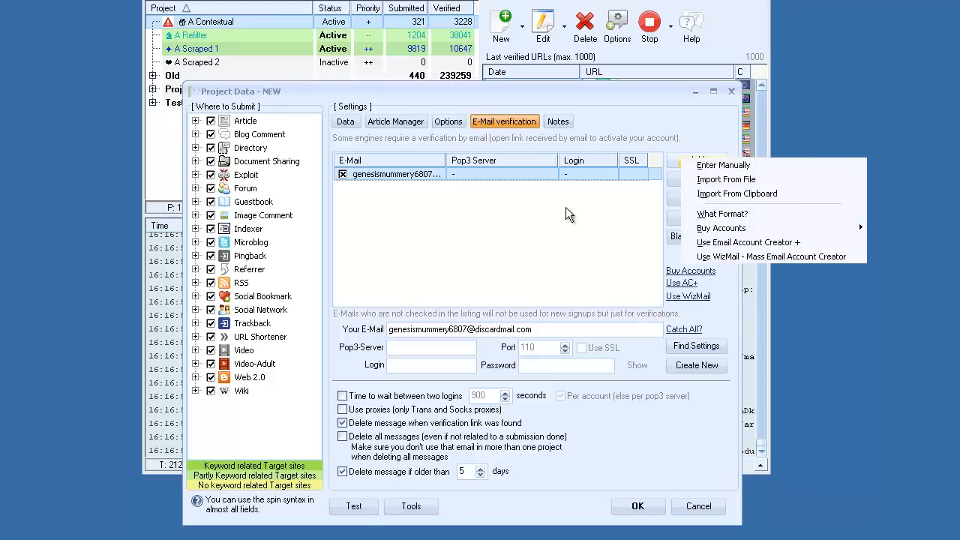
{"action": "left_click", "coordinate": [547, 212]}
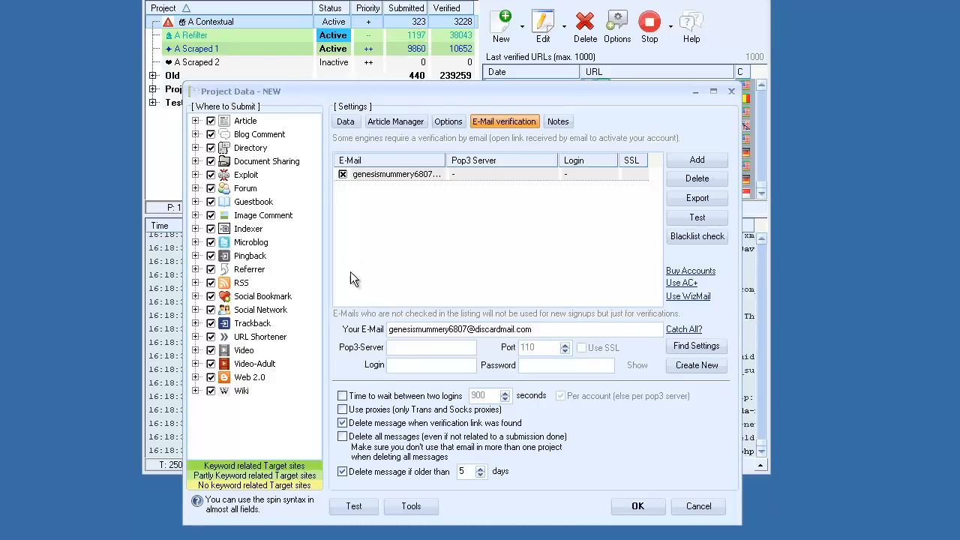
Return to the project list and view the messages and notes of the A Contextual project.
{"action": "left_click", "coordinate": [383, 400]}
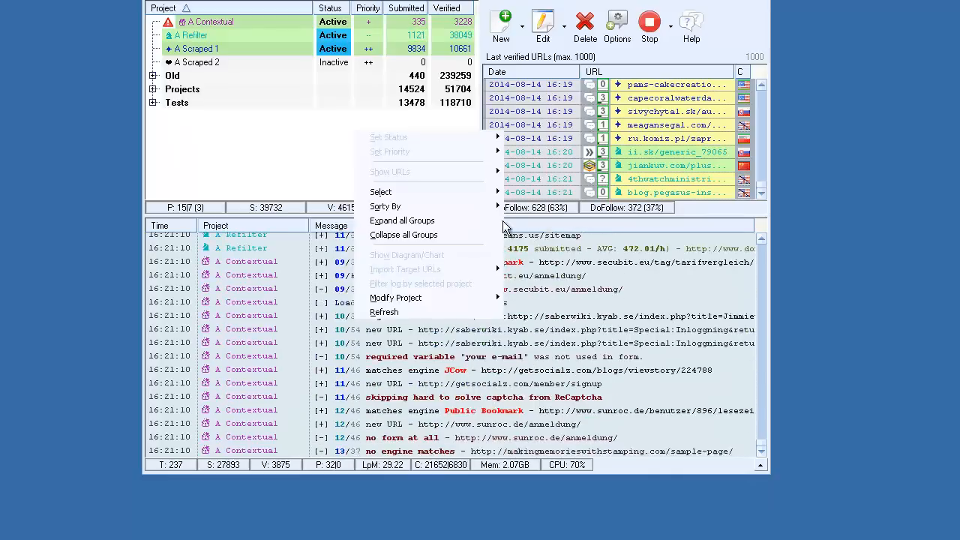
{"action": "left_click", "coordinate": [290, 121]}
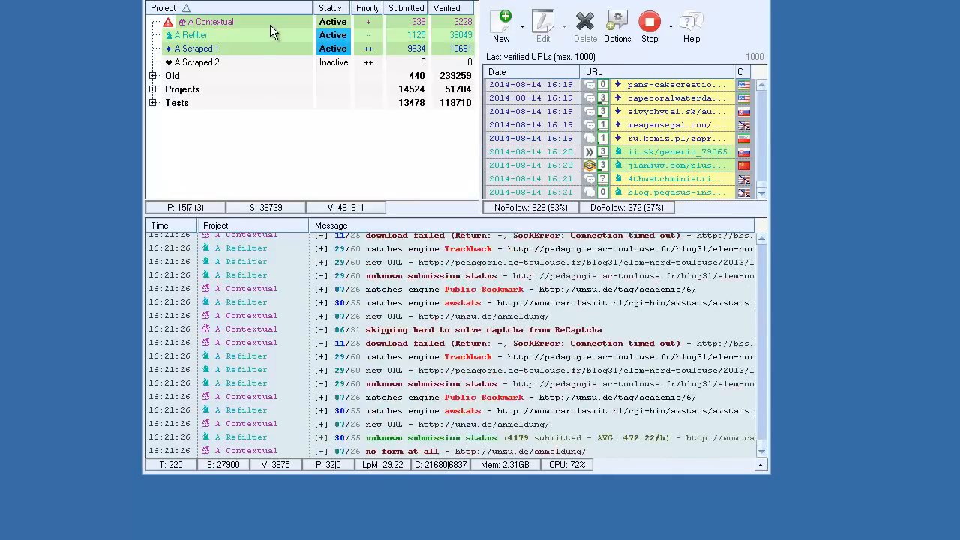
{"action": "mouse_move", "coordinate": [270, 24]}
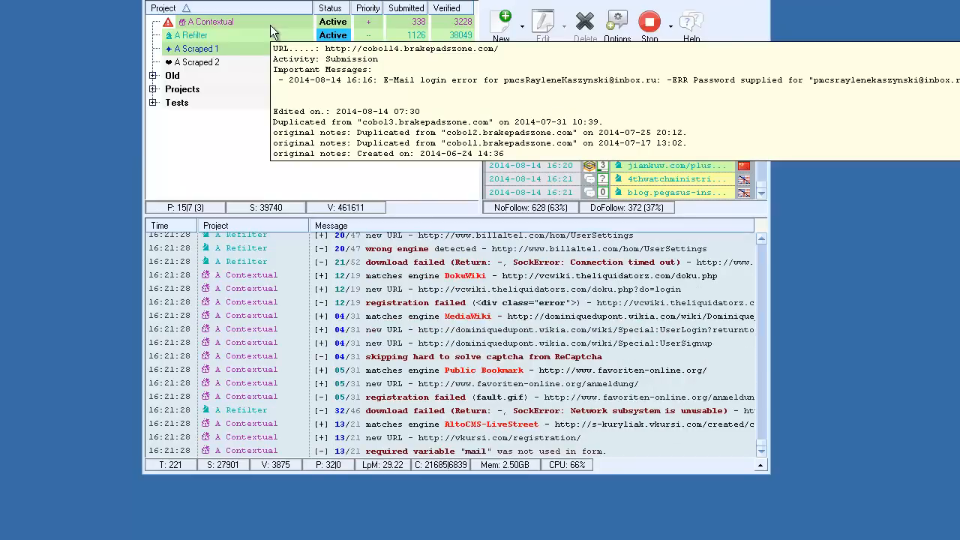